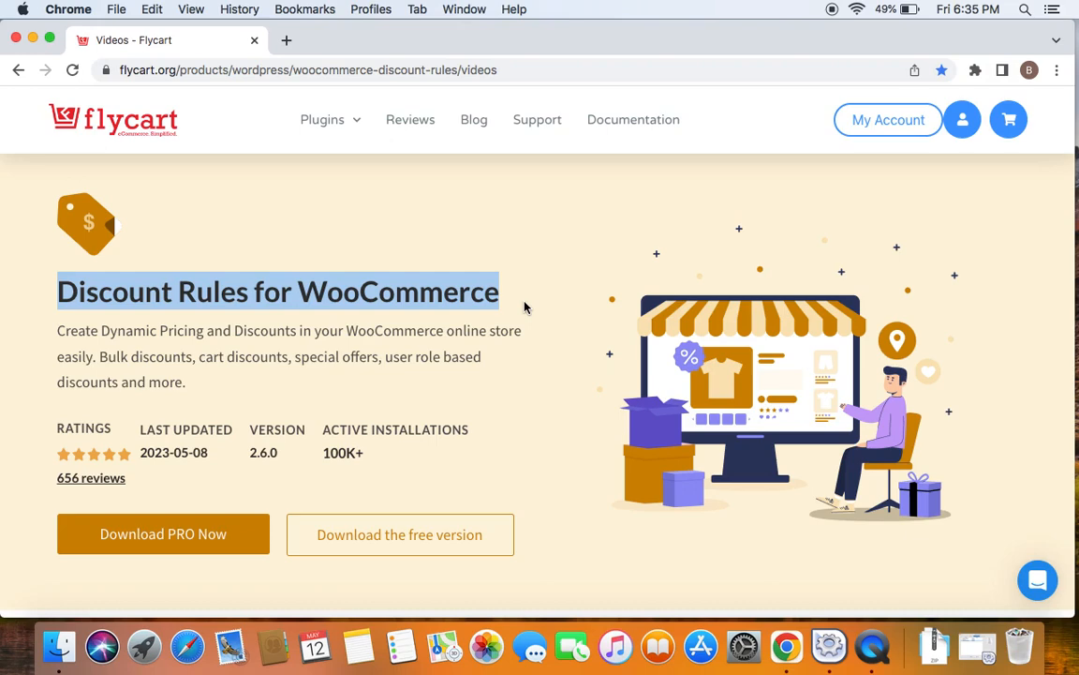
Step: Switch to the Woo Discount Rules admin page and start a new discount rule
click(533, 73)
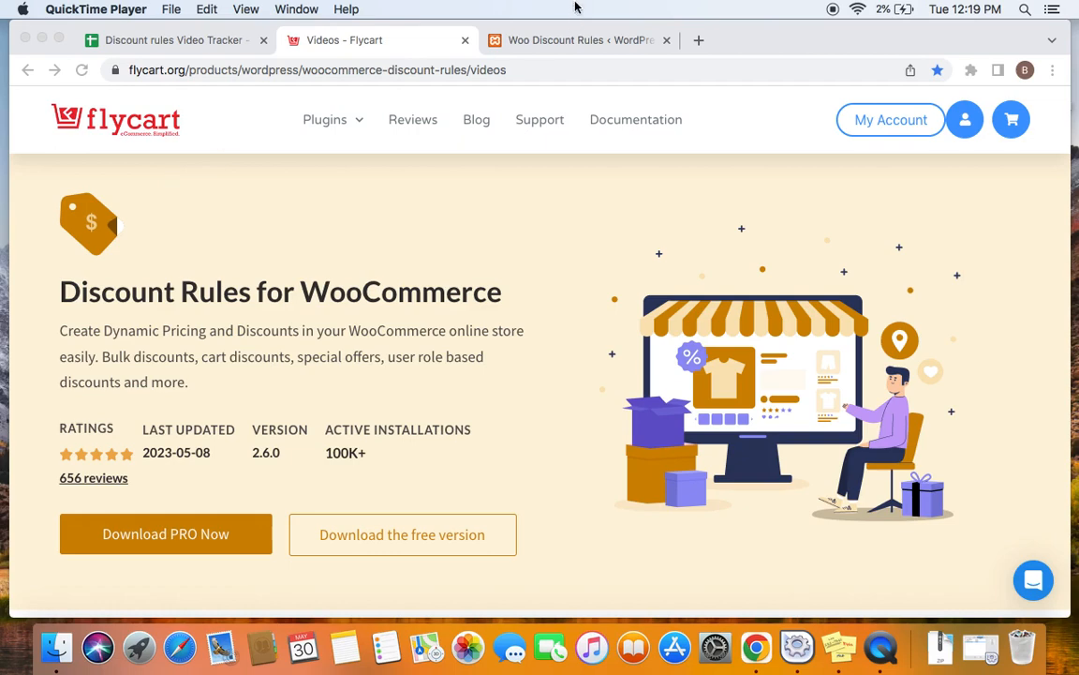
click(571, 40)
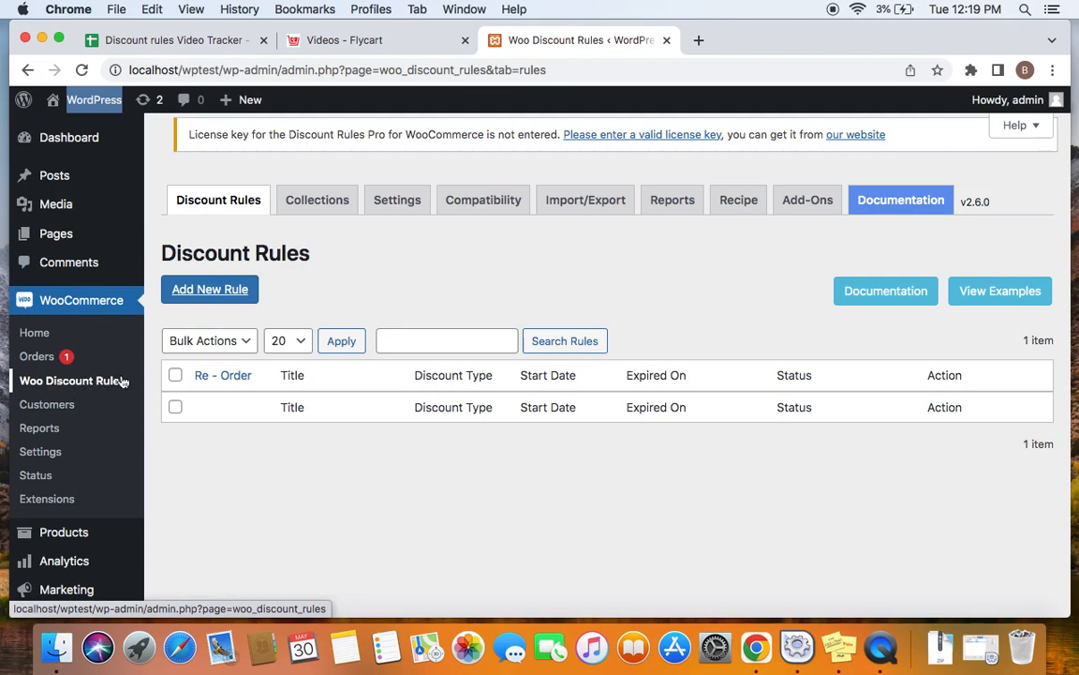
click(241, 295)
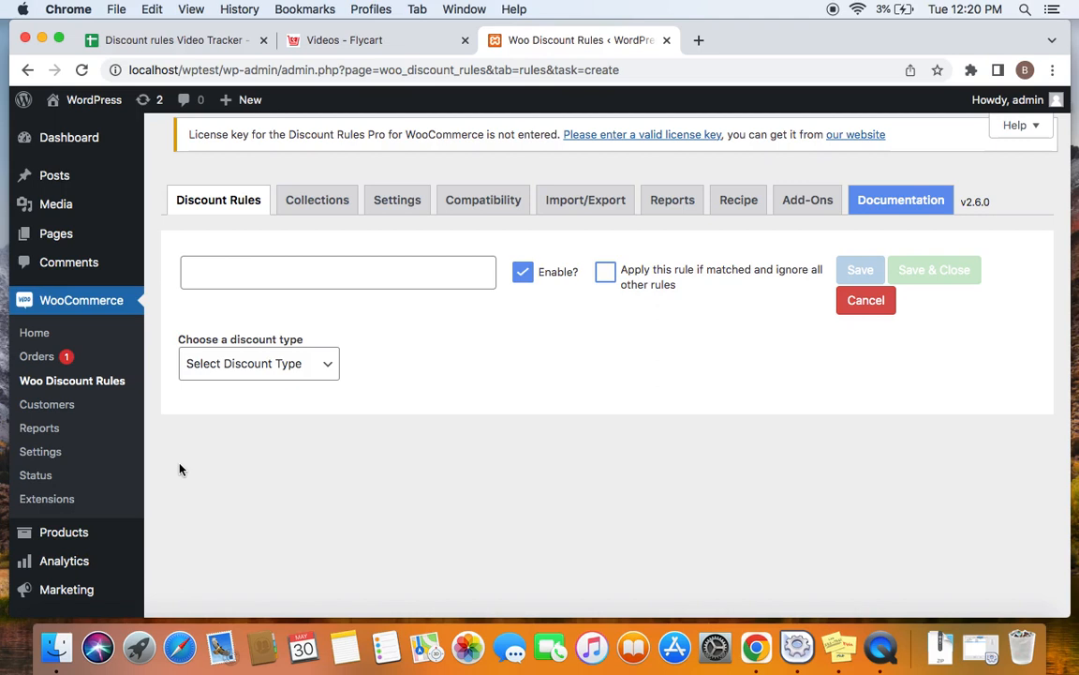
Step: Open the store's product Attributes page in a new browser tab to review the available attributes and terms
scroll(181, 469, down, 2)
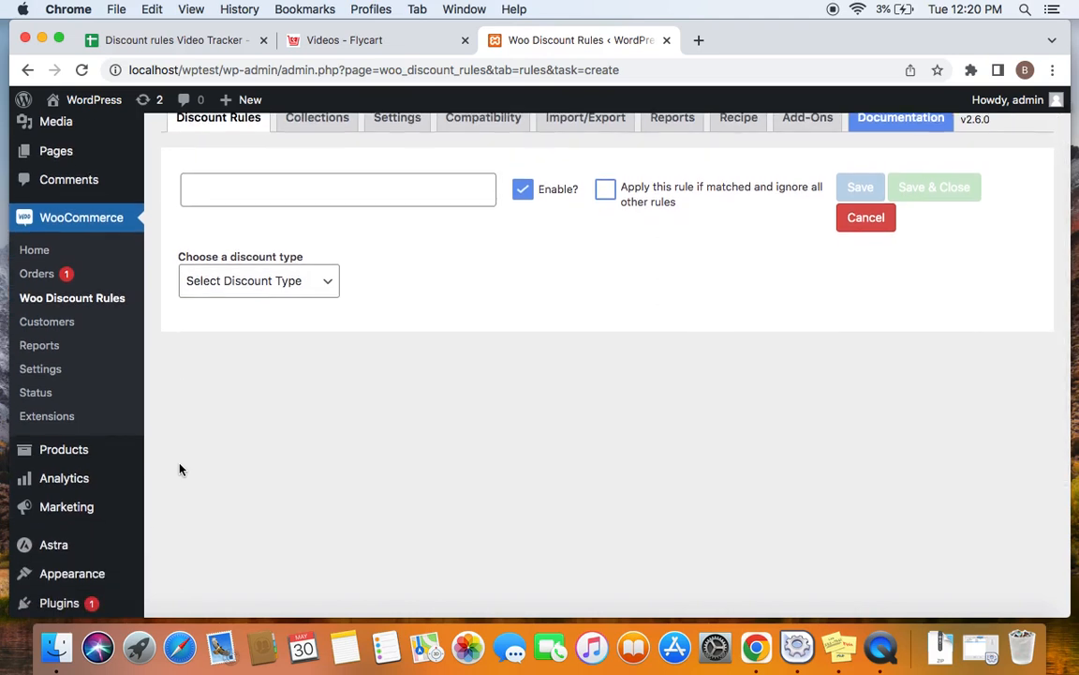
mouse_move(84, 454)
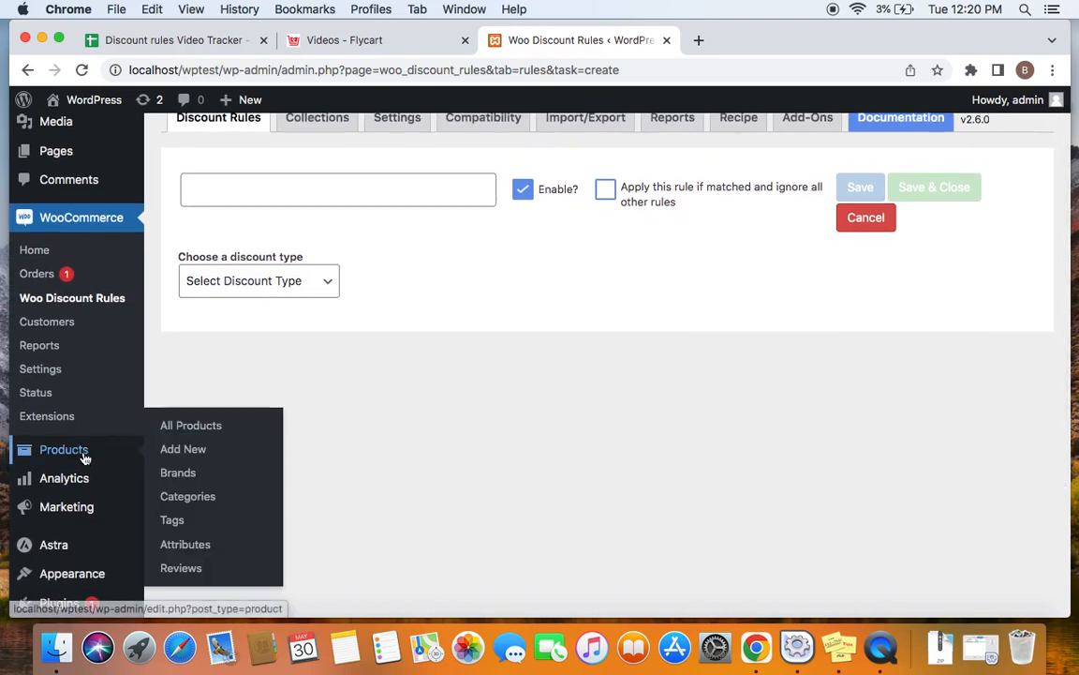
right_click(181, 551)
click(271, 458)
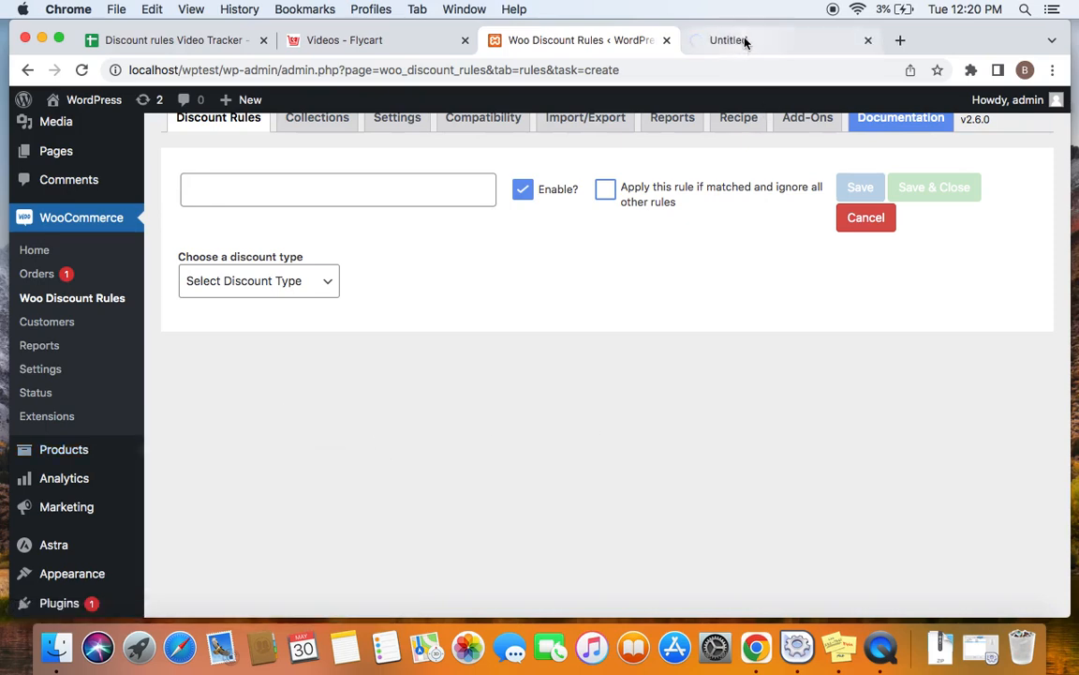
click(745, 40)
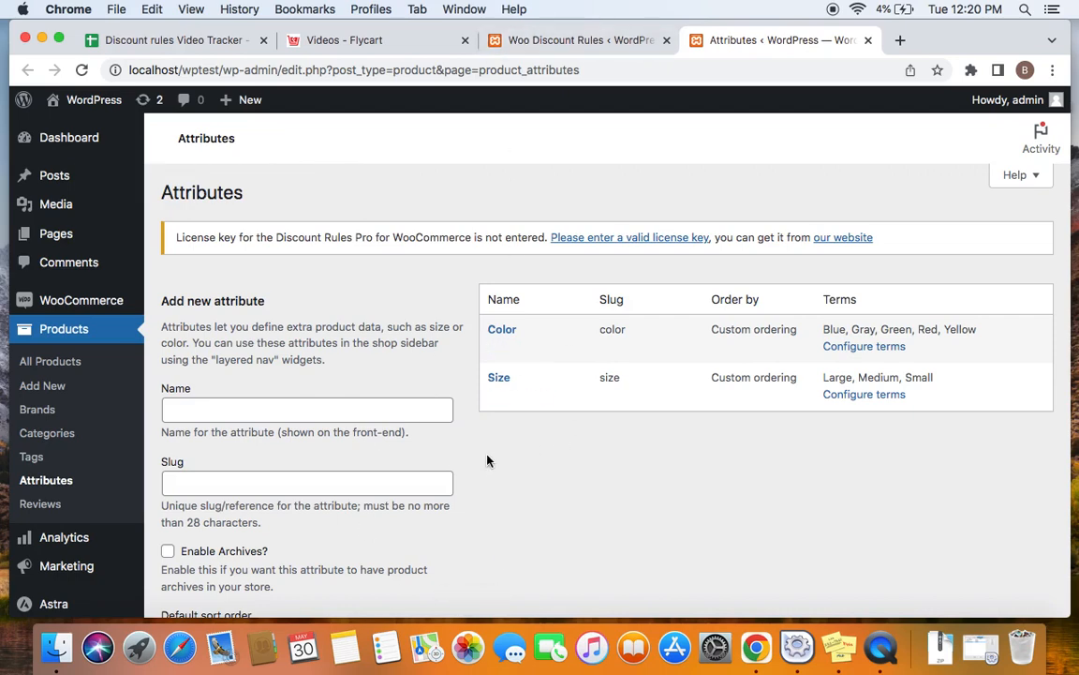
Step: Return to the new discount rule and title it "20% off on a specific attribute- color green"
click(571, 49)
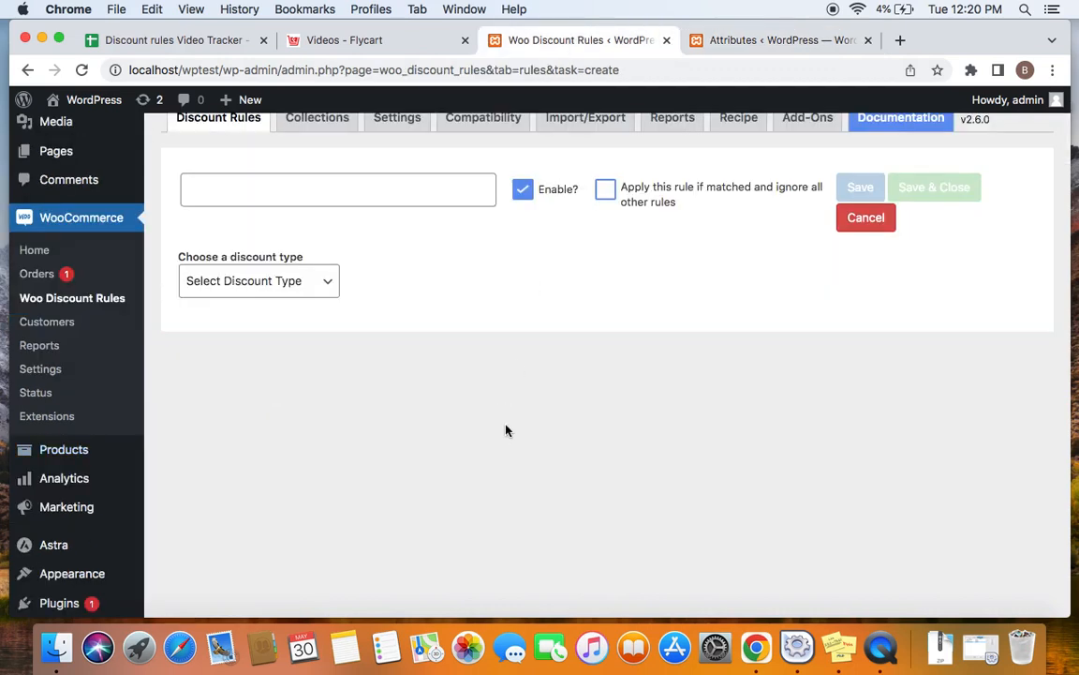
scroll(506, 430, up, 2)
click(388, 281)
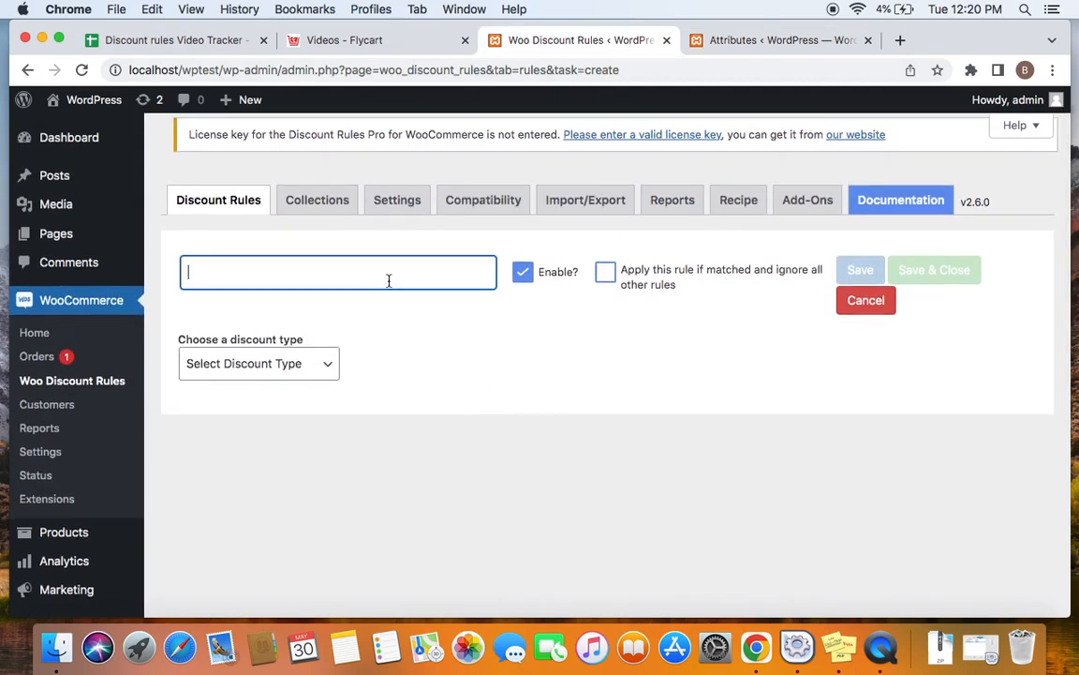
text(20% o)
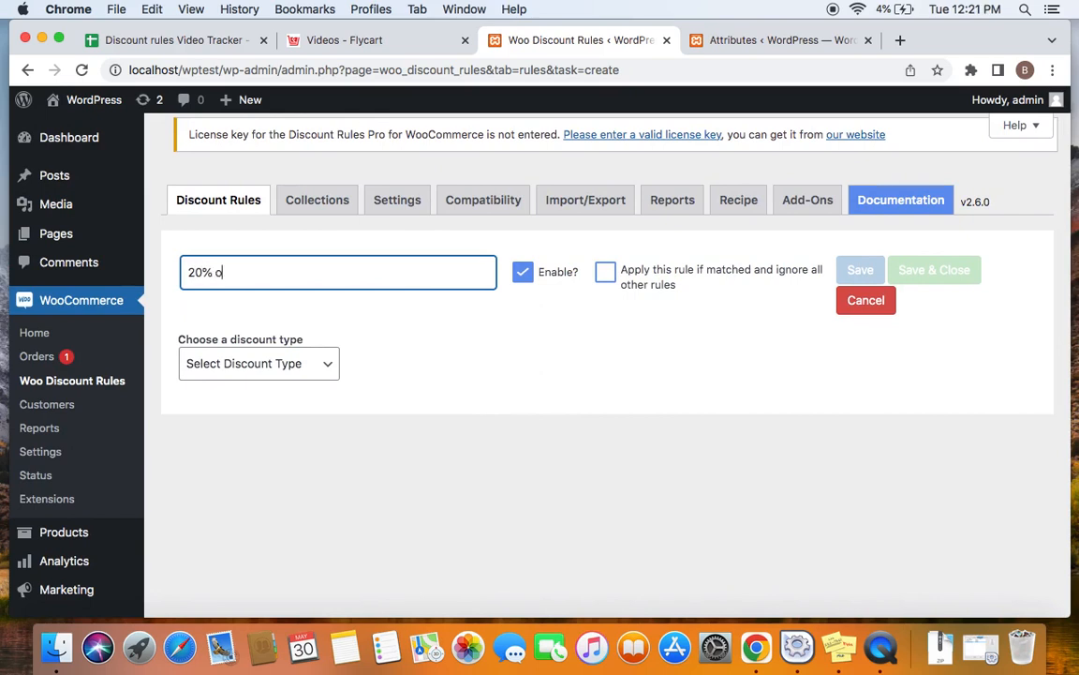
text(ff on a specific attrib)
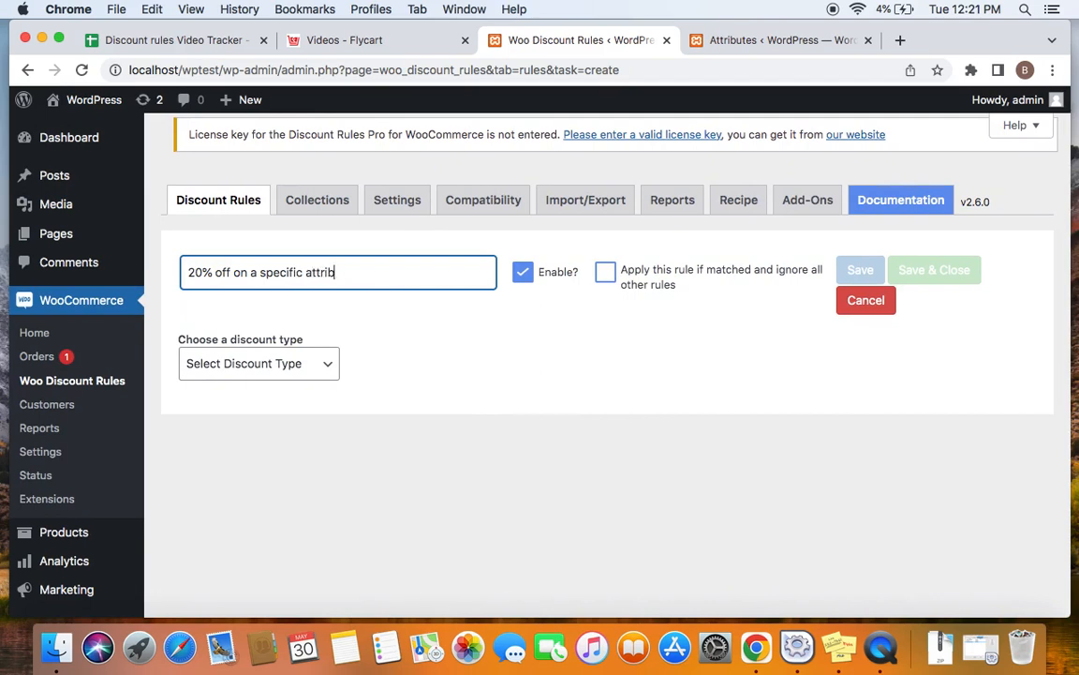
text(ute- color green)
click(439, 373)
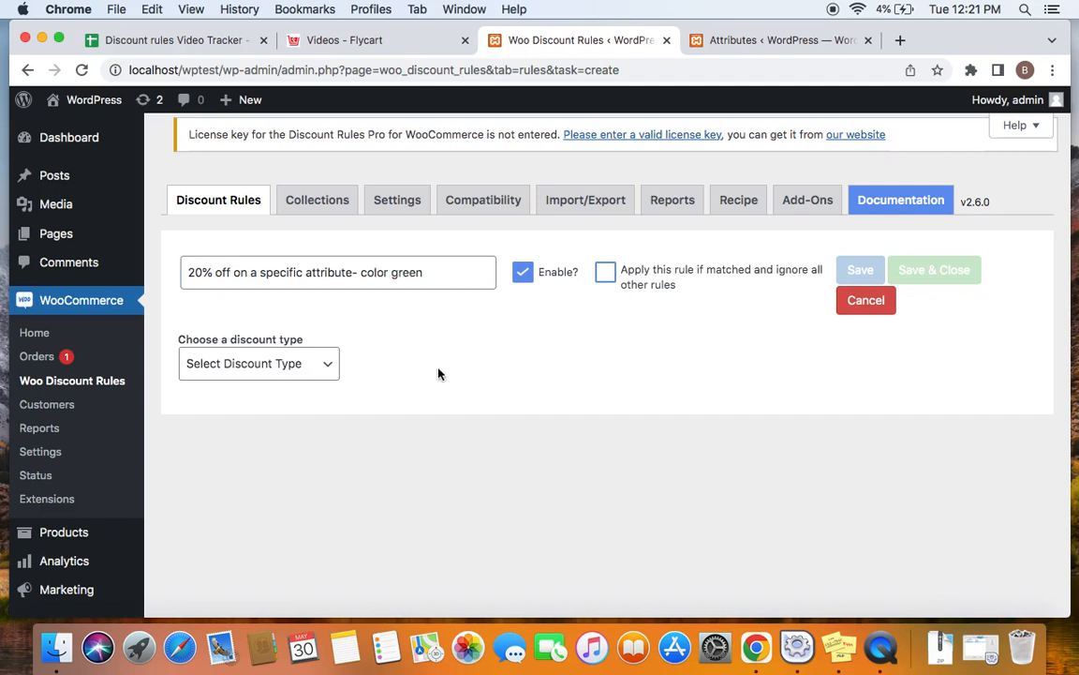
Step: Set the rule's discount type to Product Adjustment and its filter type to Attributes
click(319, 368)
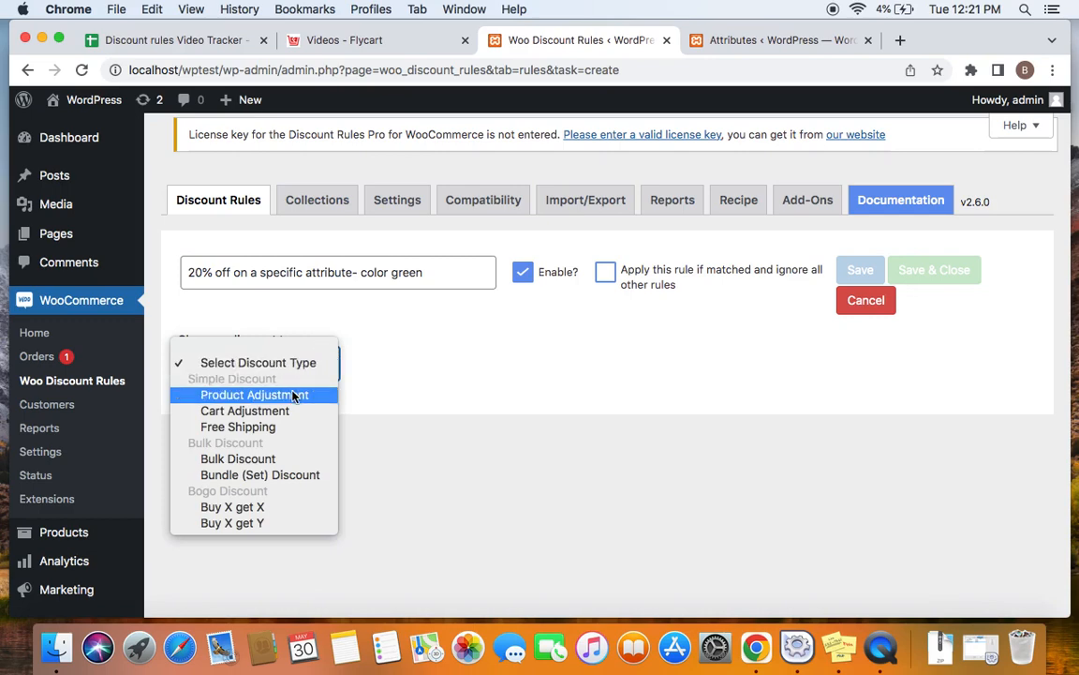
click(298, 396)
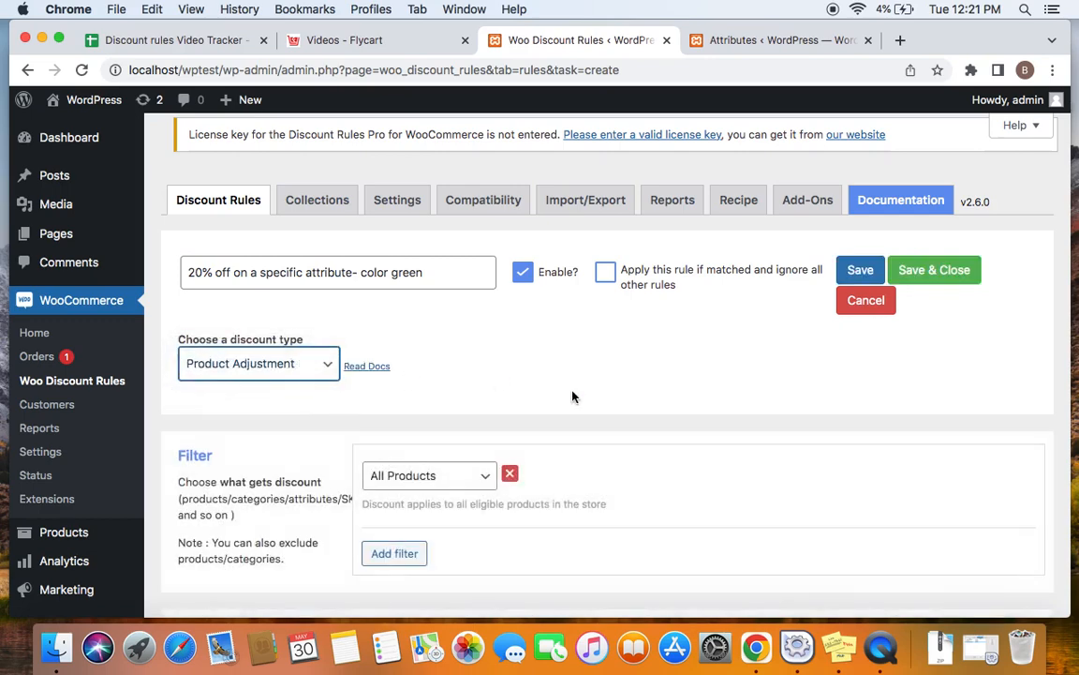
scroll(573, 396, down, 1)
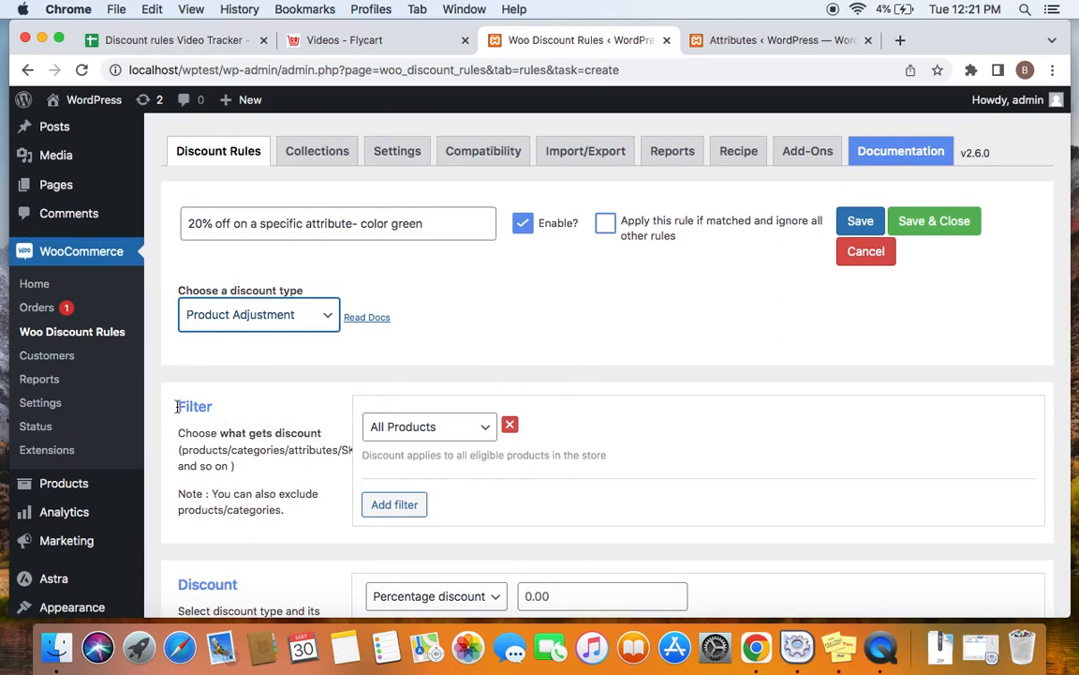
drag(179, 405, 219, 412)
click(361, 401)
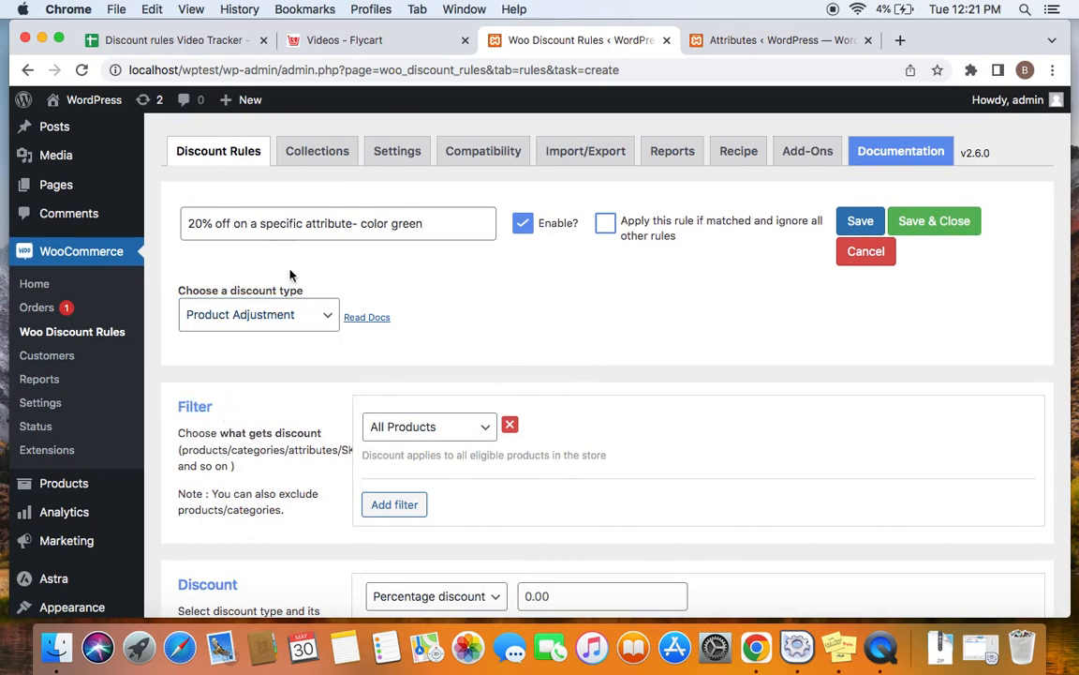
click(491, 427)
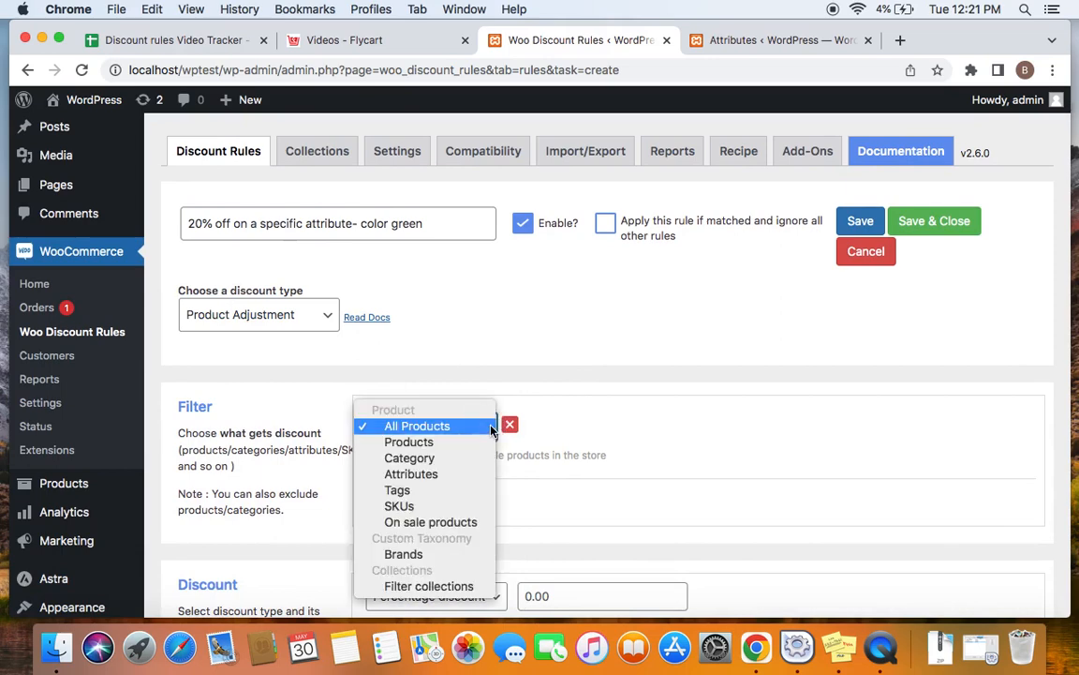
click(454, 474)
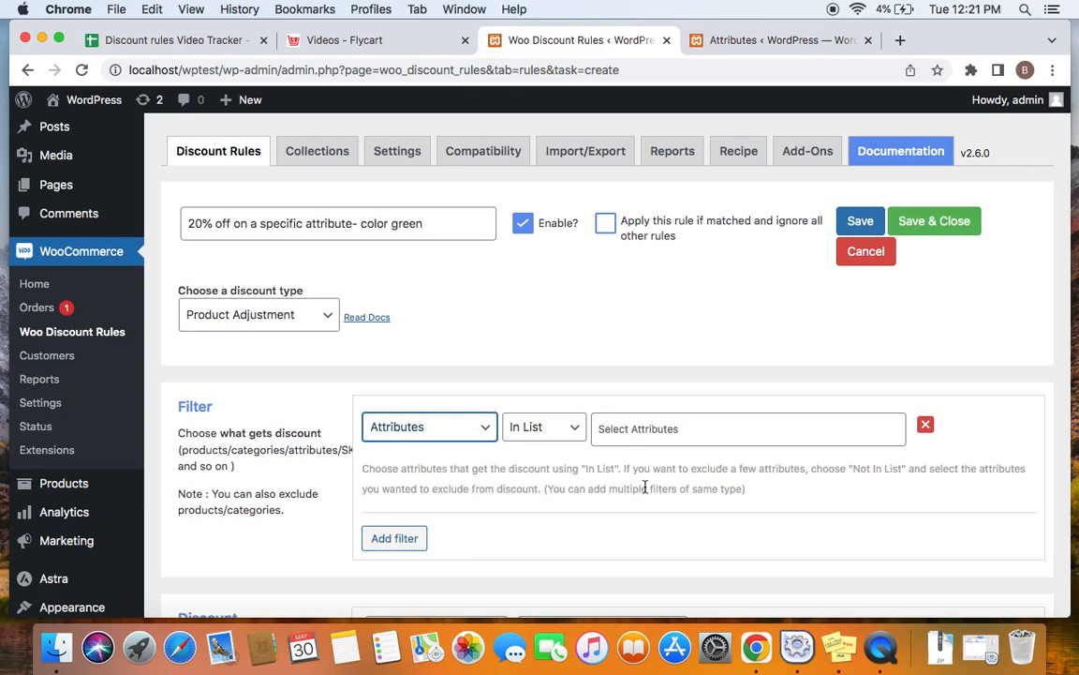
Step: Find the green attribute and add Color: Green to the filter's In List attributes
click(681, 429)
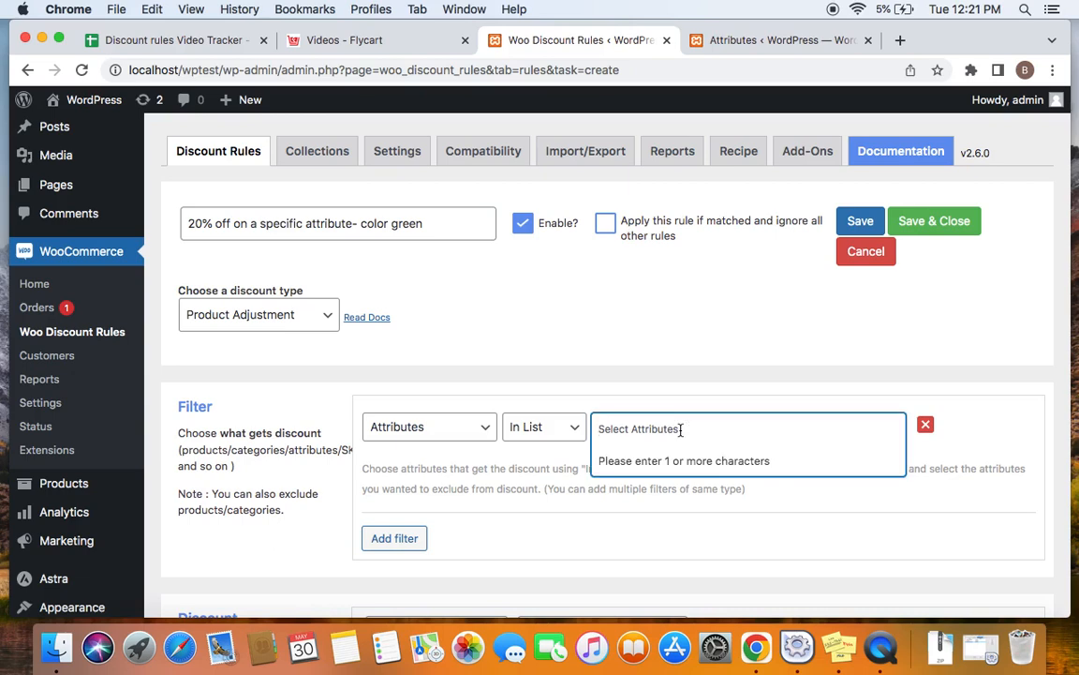
text(col)
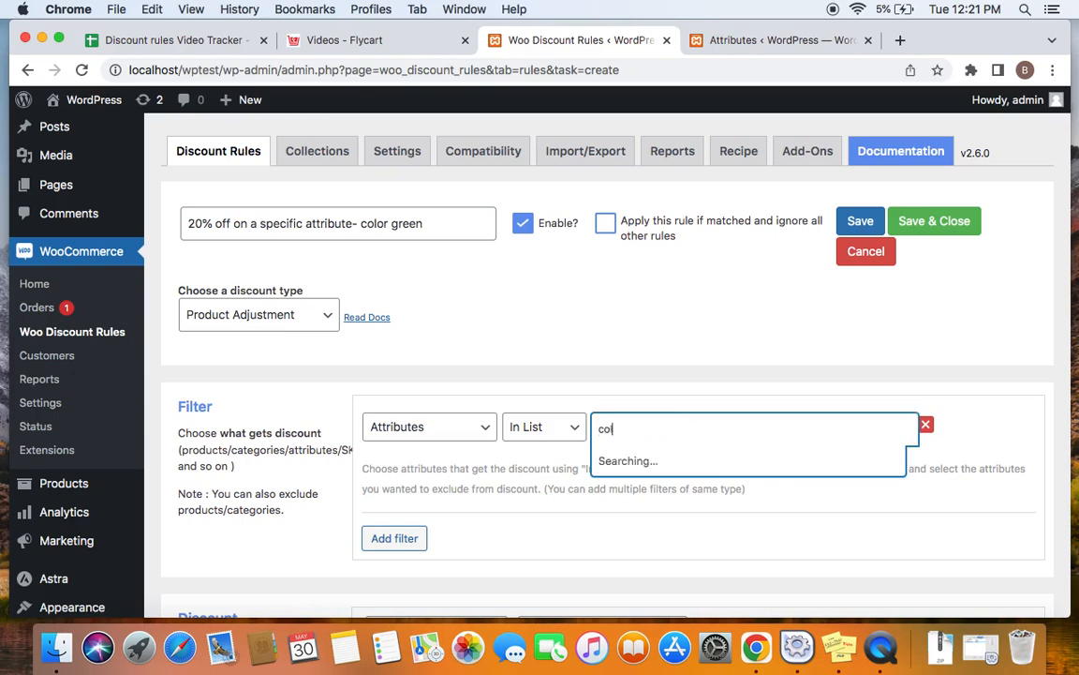
key(BackSpace)
key(BackSpace)
key(BackSpace)
text(green)
click(718, 464)
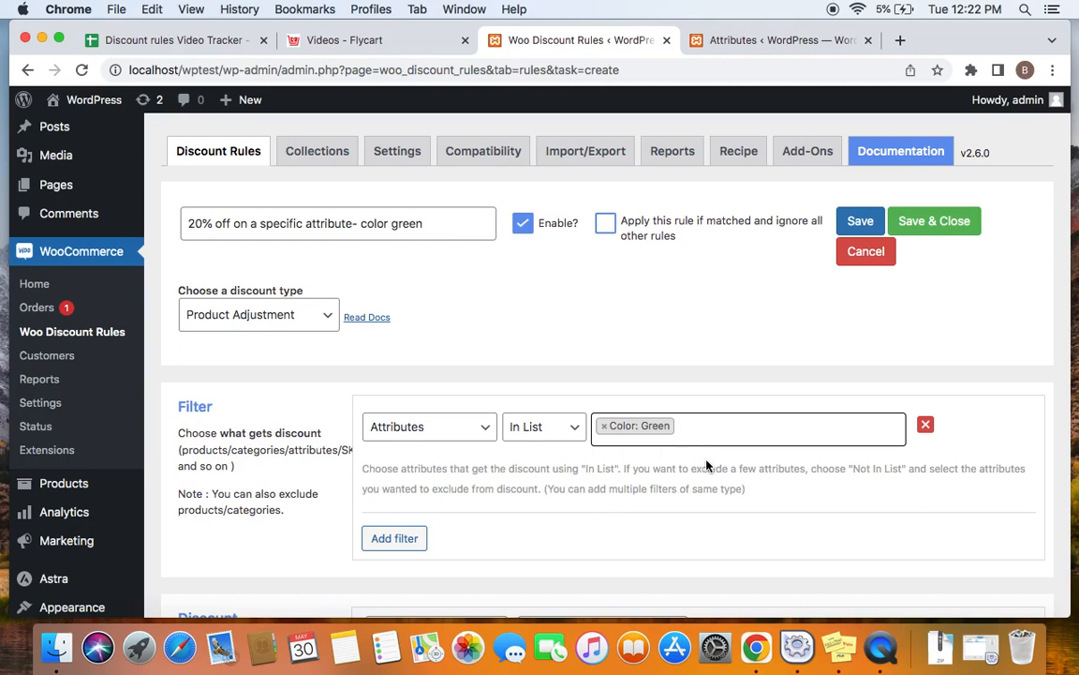
Step: Set the percentage discount value to 20, then save and close the rule
scroll(706, 465, down, 2)
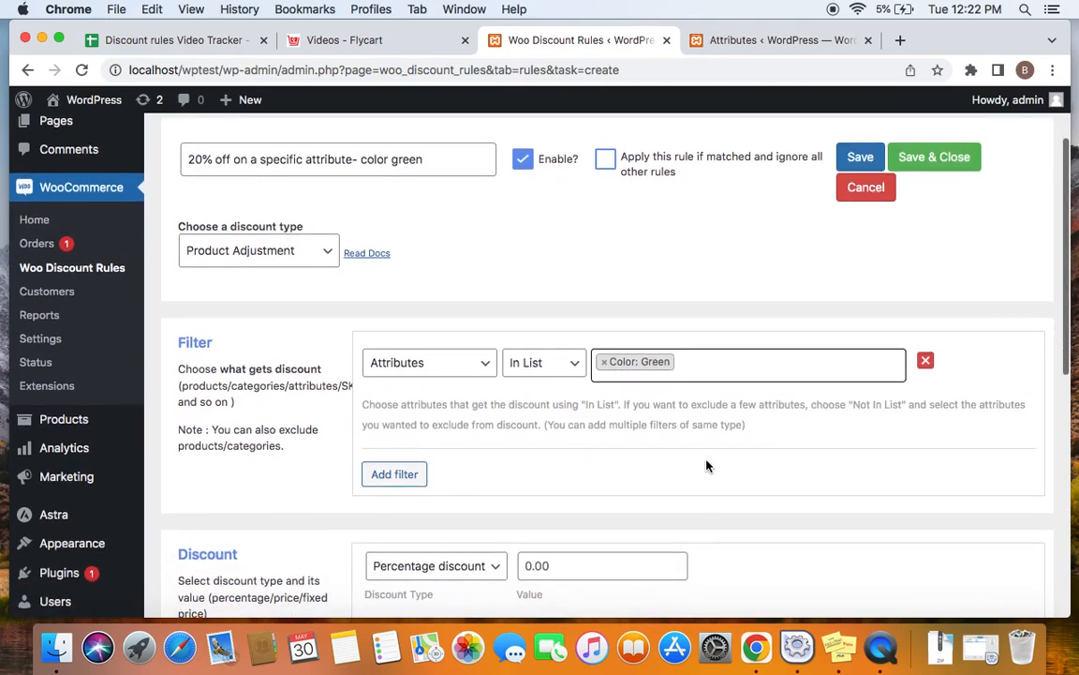
scroll(707, 466, down, 3)
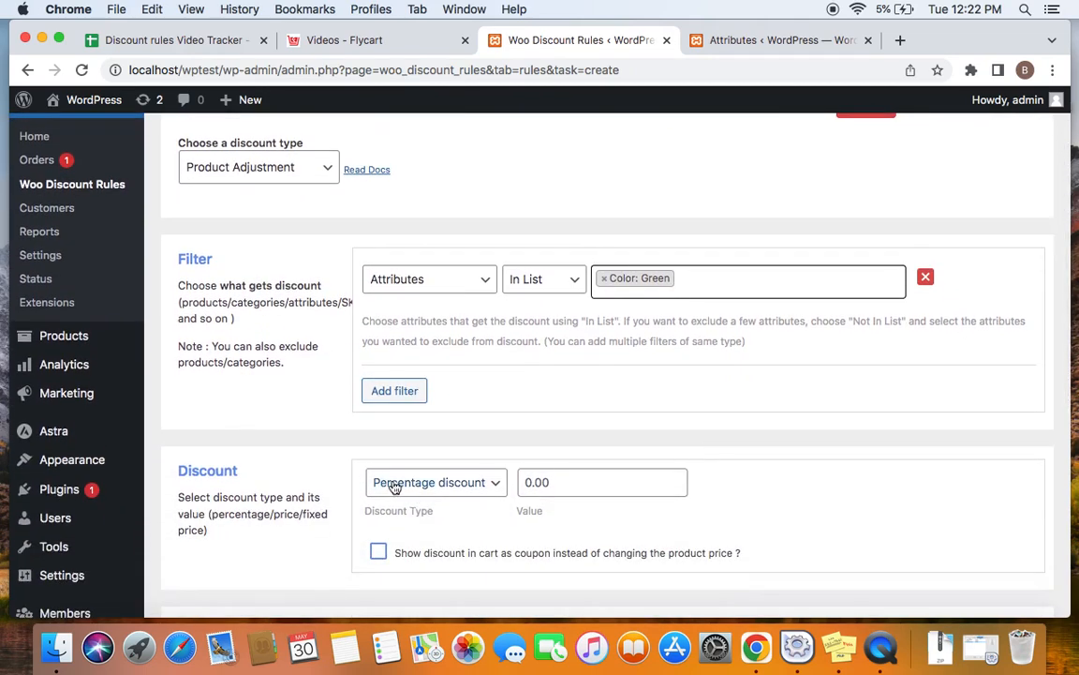
double_click(579, 479)
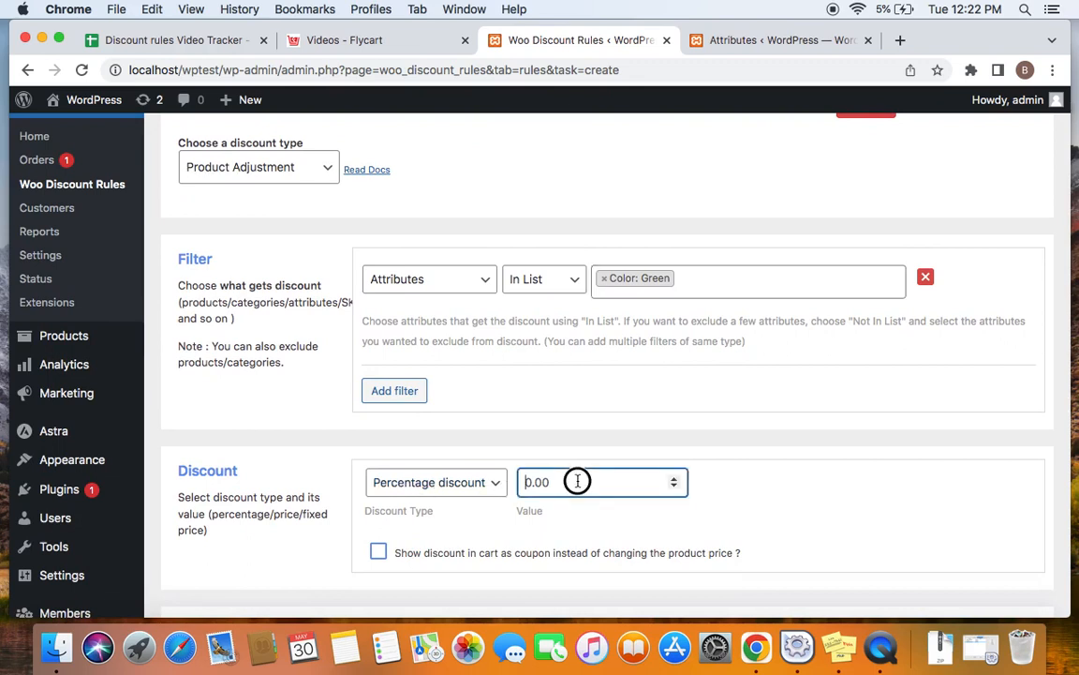
text(20)
scroll(759, 475, up, 3)
click(928, 207)
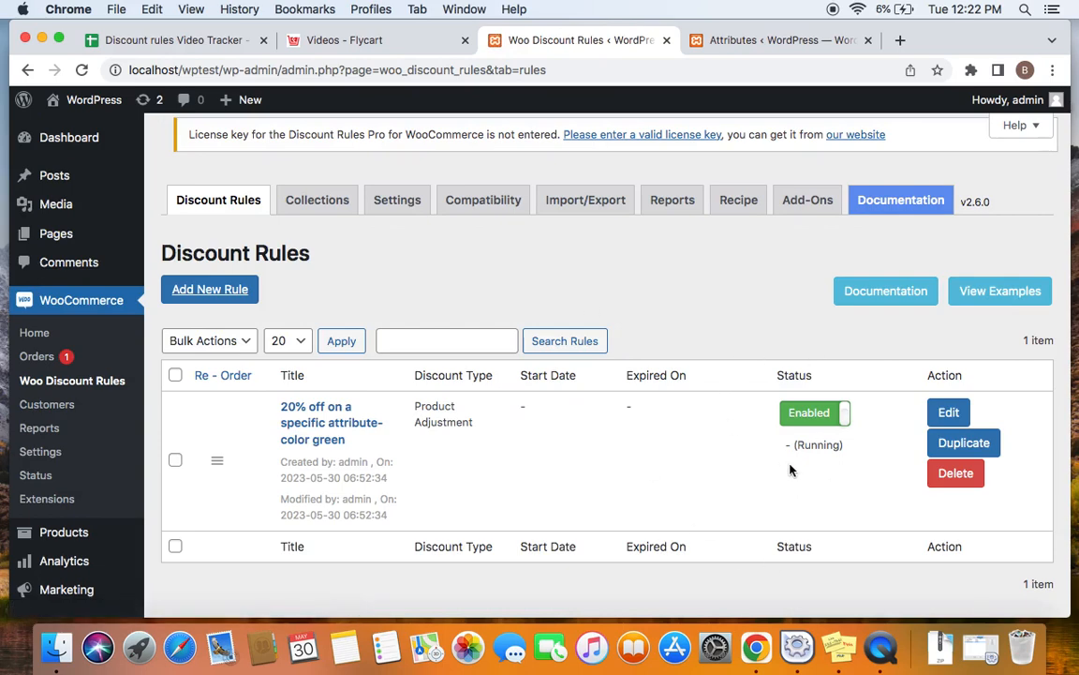
Step: Open the storefront in a new browser tab and go to the Hoodie product page
right_click(107, 98)
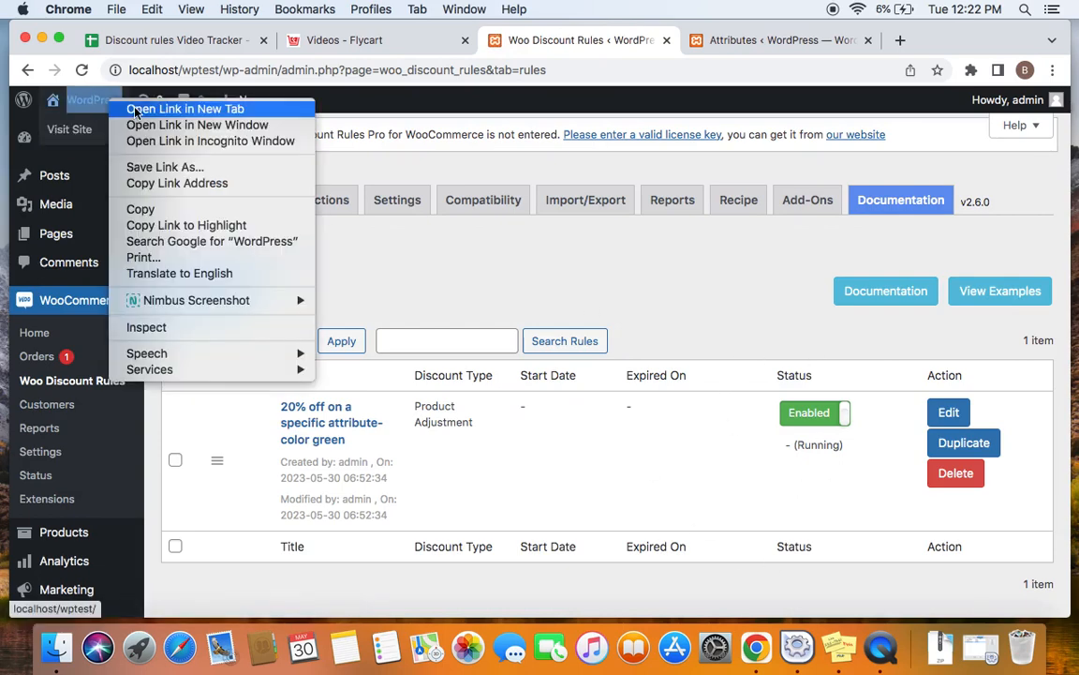
click(137, 109)
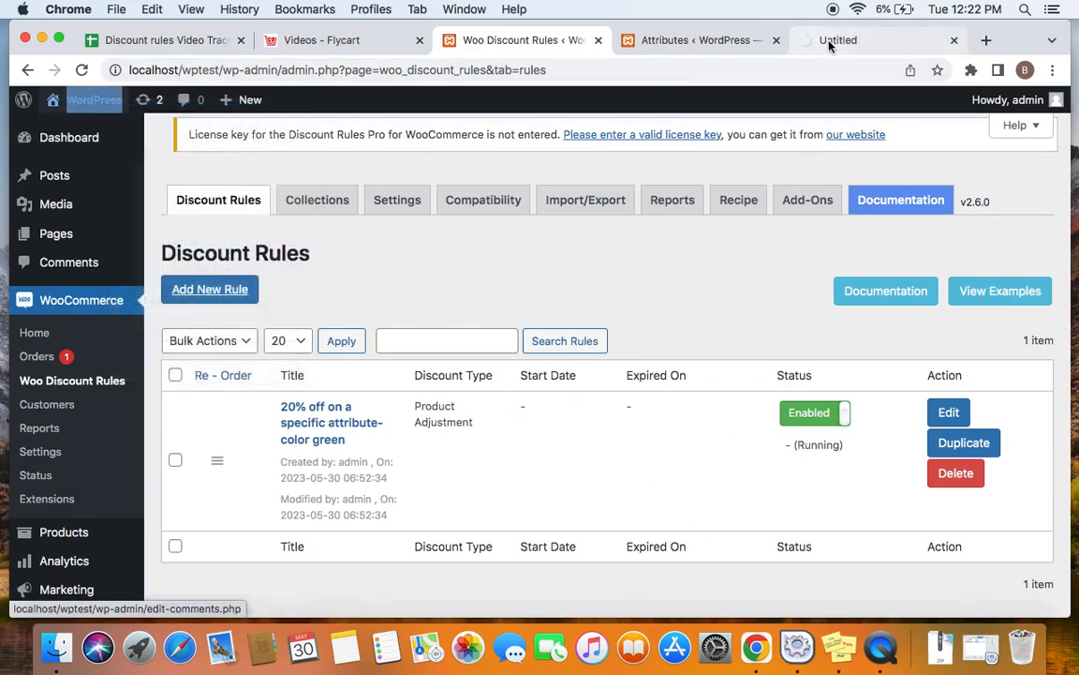
click(829, 42)
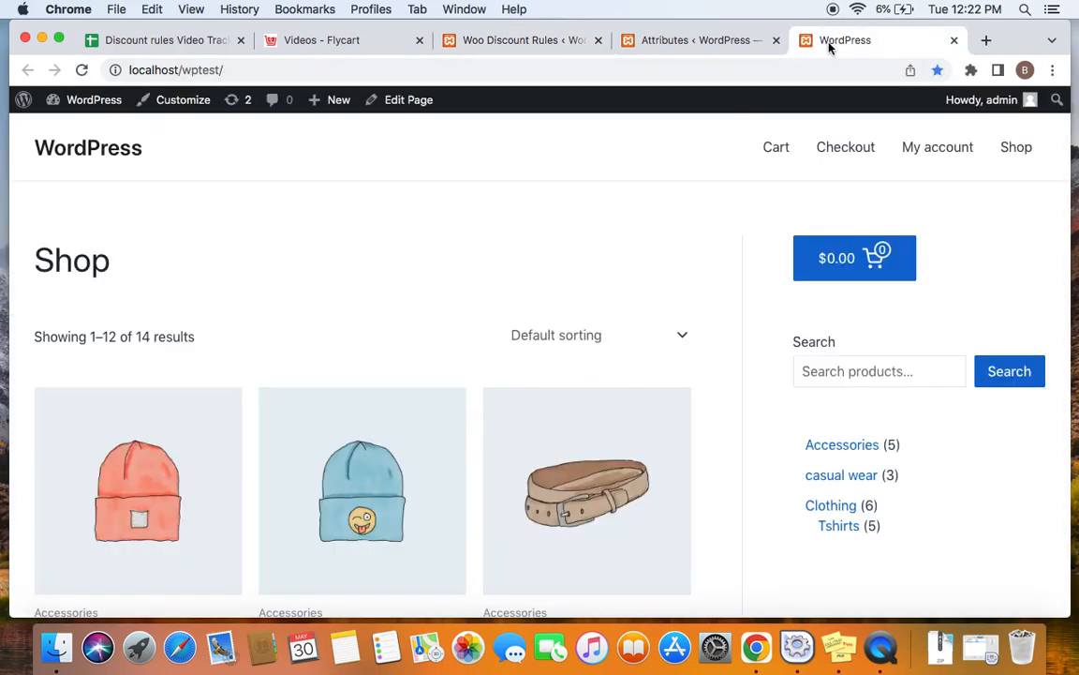
scroll(424, 389, down, 6)
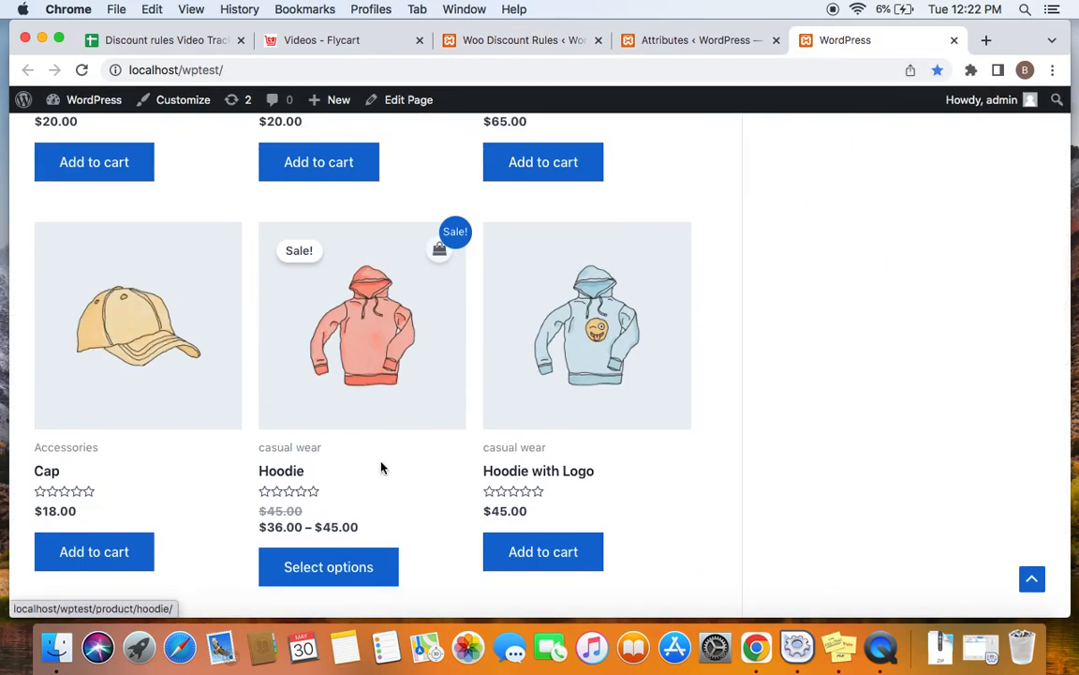
click(337, 348)
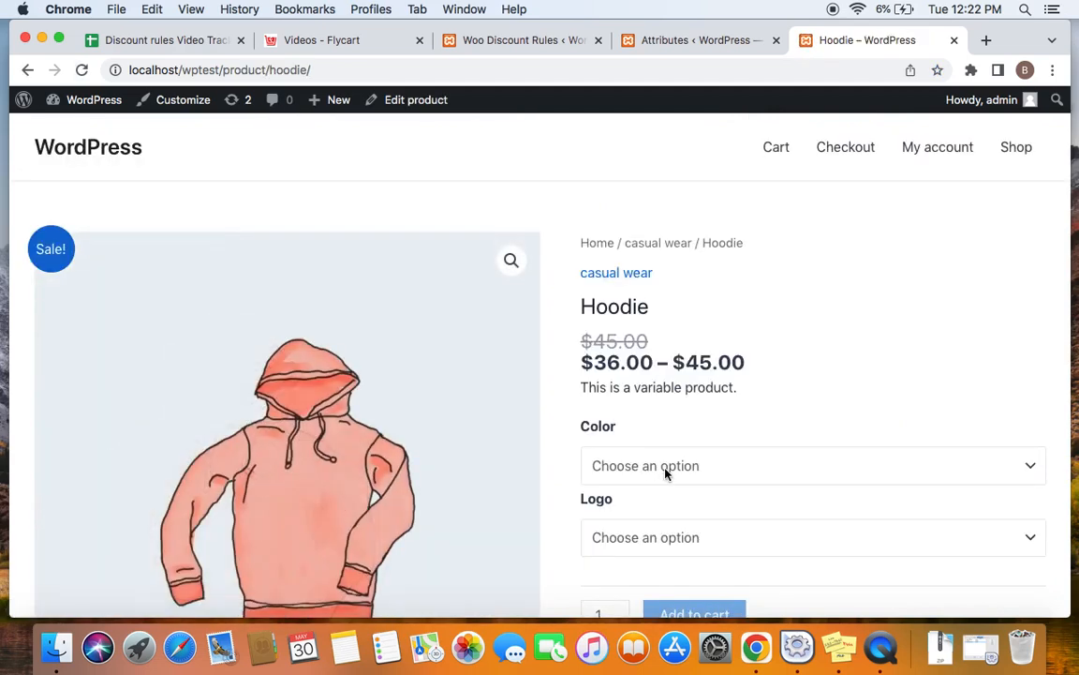
Step: Choose the Hoodie in color Green with Logo set to No and add one to the cart
scroll(665, 471, down, 2)
click(663, 397)
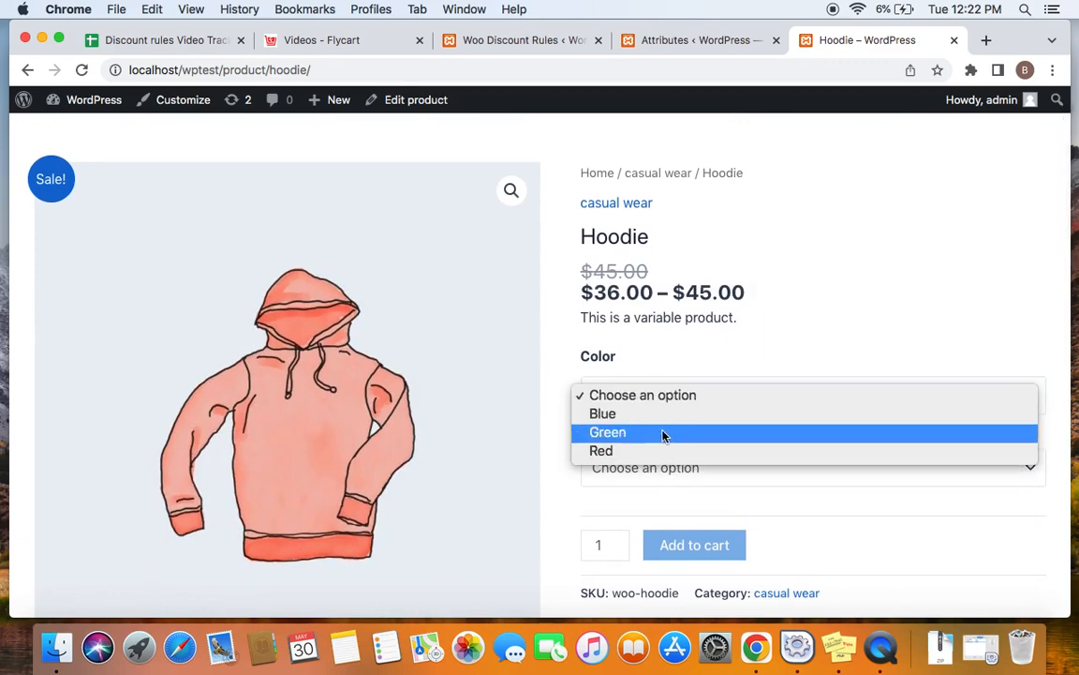
click(662, 433)
scroll(661, 439, down, 2)
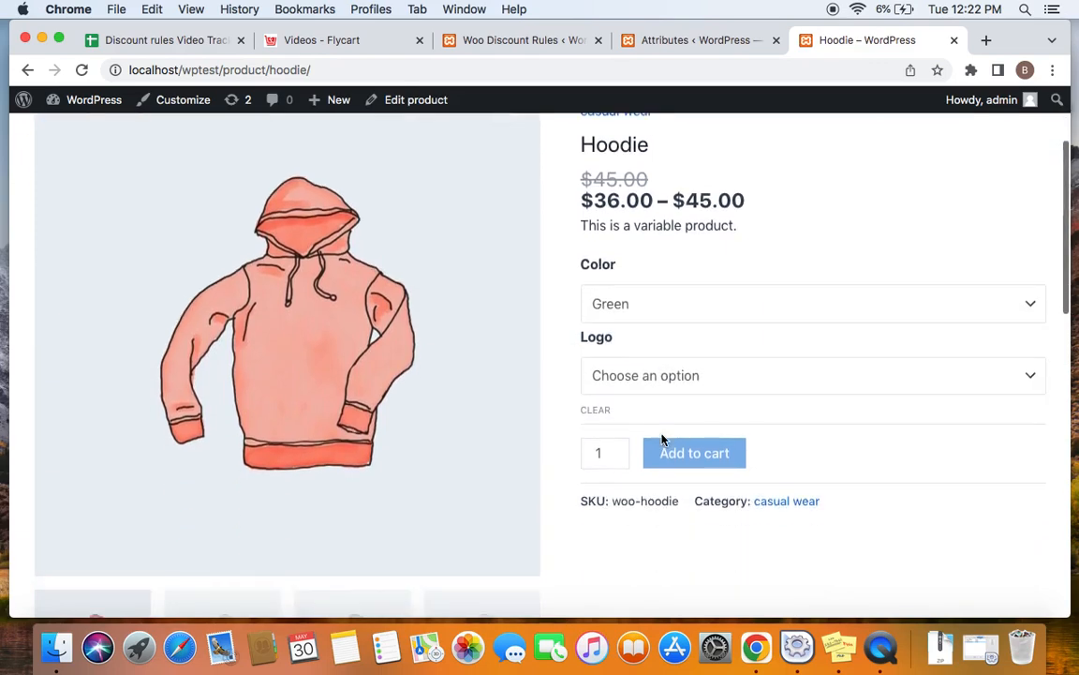
click(645, 376)
click(654, 396)
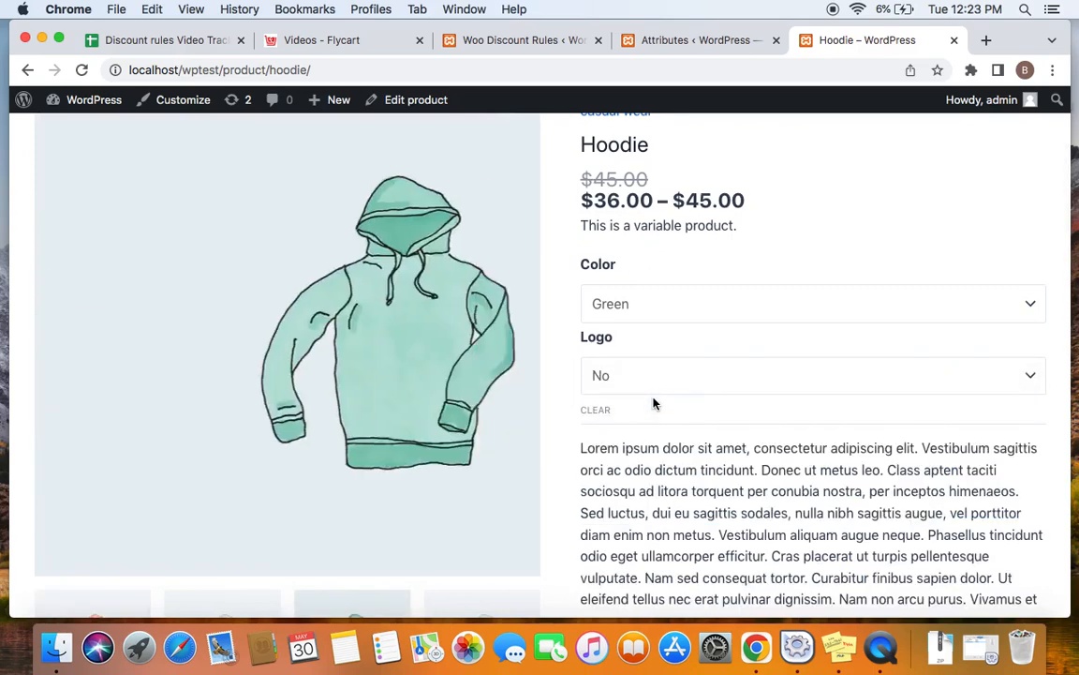
scroll(654, 400, down, 5)
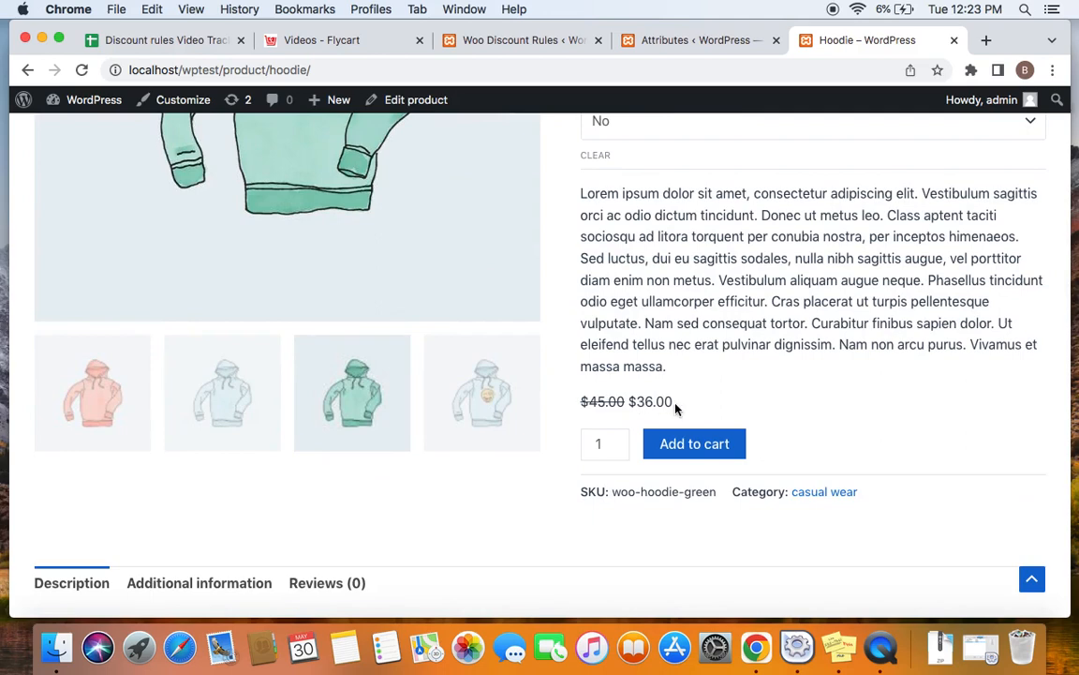
click(703, 454)
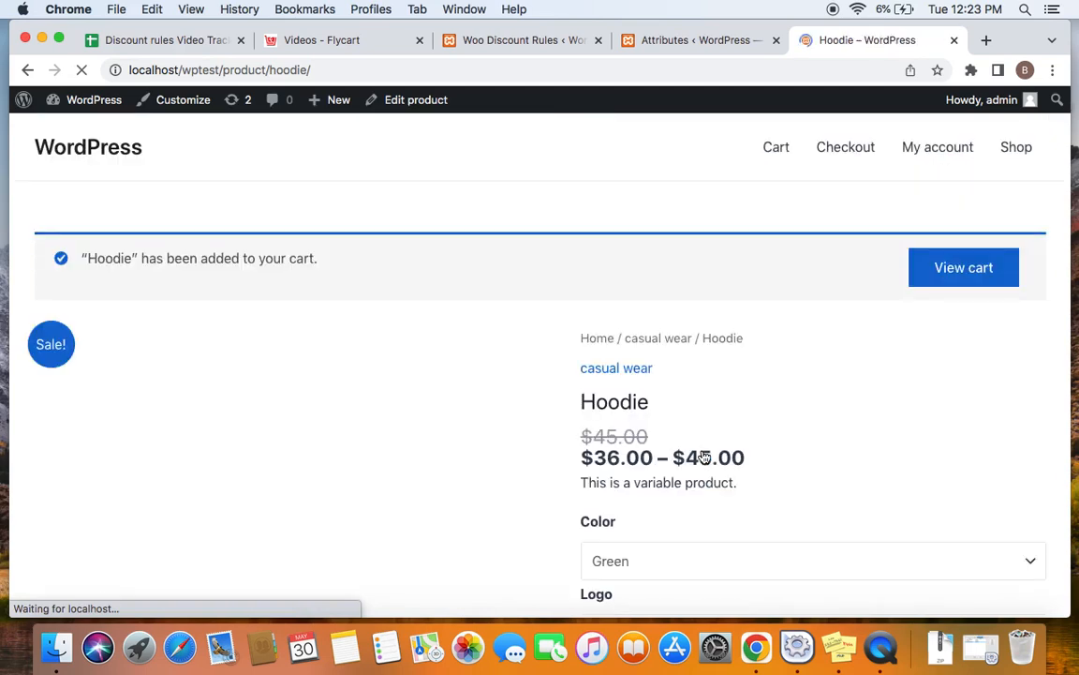
Step: View the cart and check the discounted price of the green Hoodie
click(968, 262)
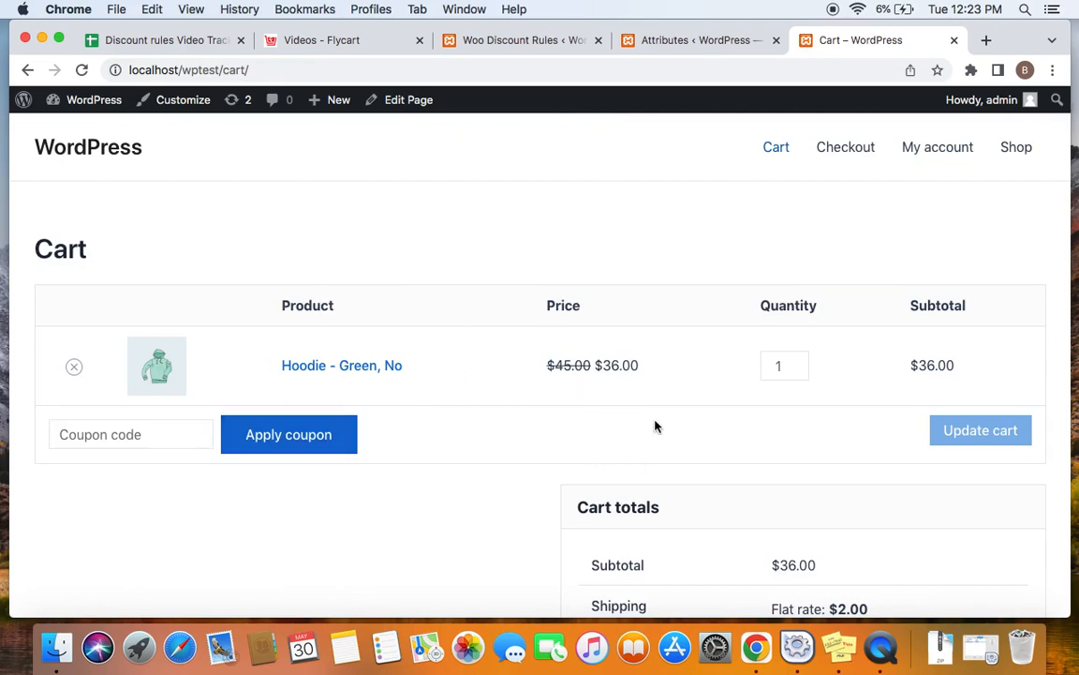
click(339, 365)
Step: Return to the shop and open the V-Neck T-Shirt product page from page 2 of the product list
click(1028, 148)
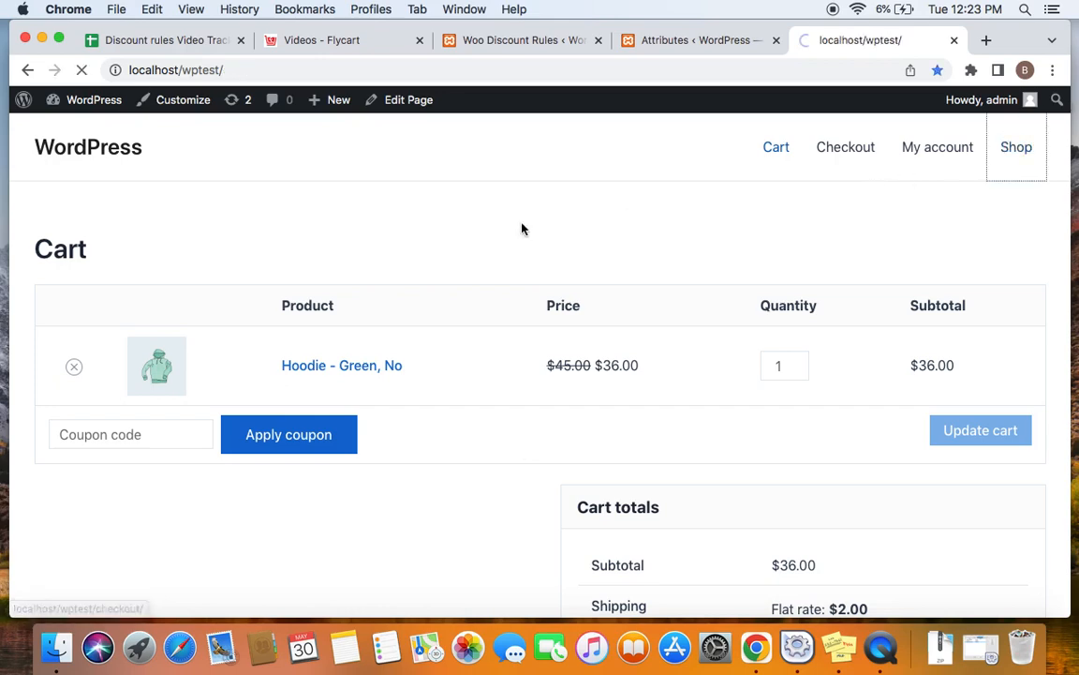
scroll(522, 228, down, 10)
scroll(522, 229, down, 5)
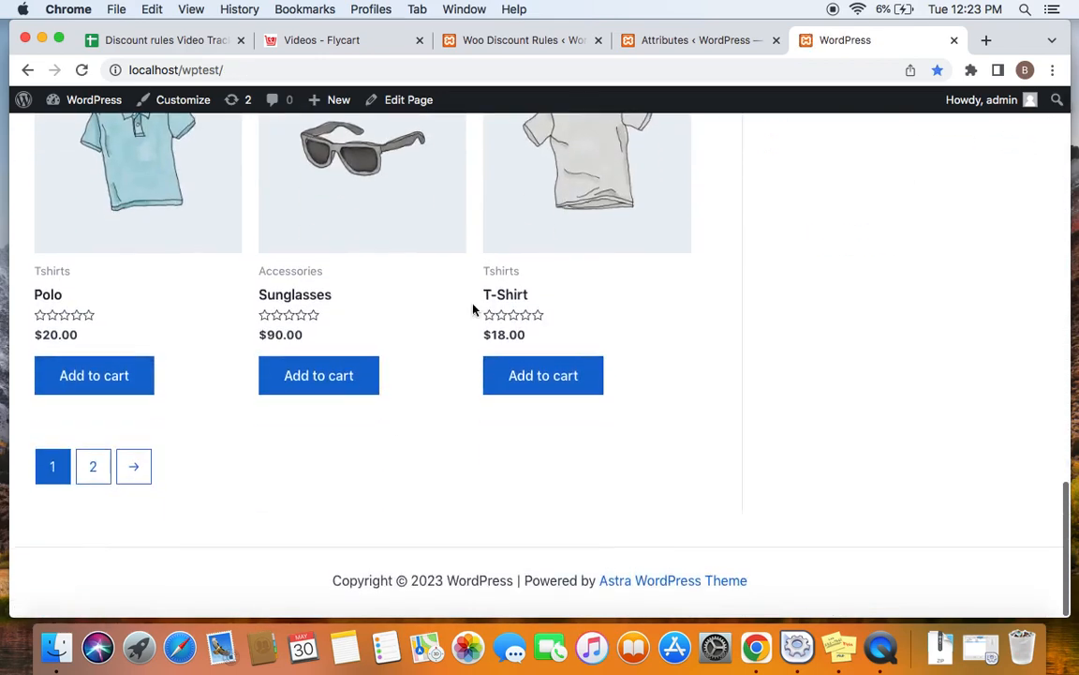
click(98, 473)
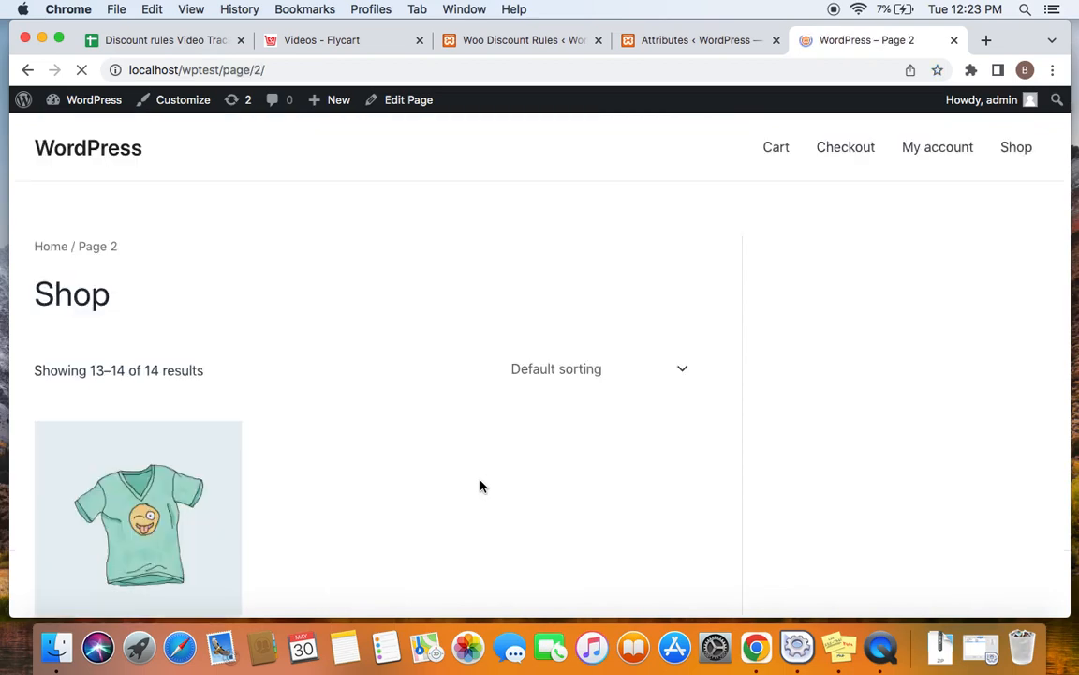
click(415, 482)
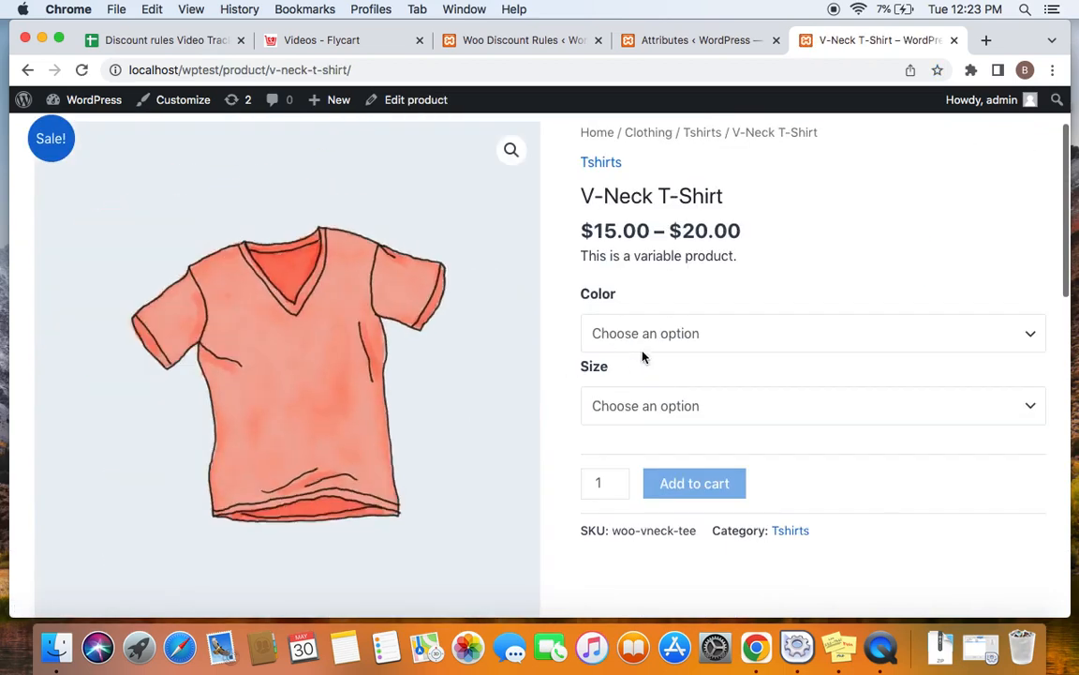
Step: Choose the V-Neck T-Shirt in color Green and size Large and add one to the cart
click(645, 345)
click(650, 369)
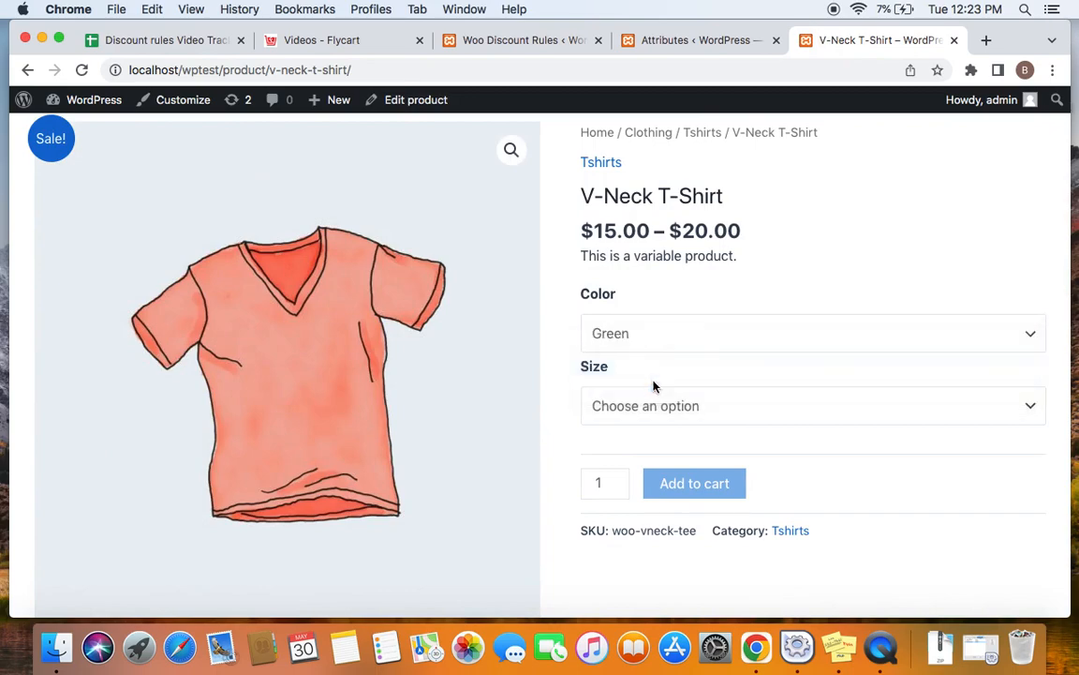
click(660, 409)
click(609, 423)
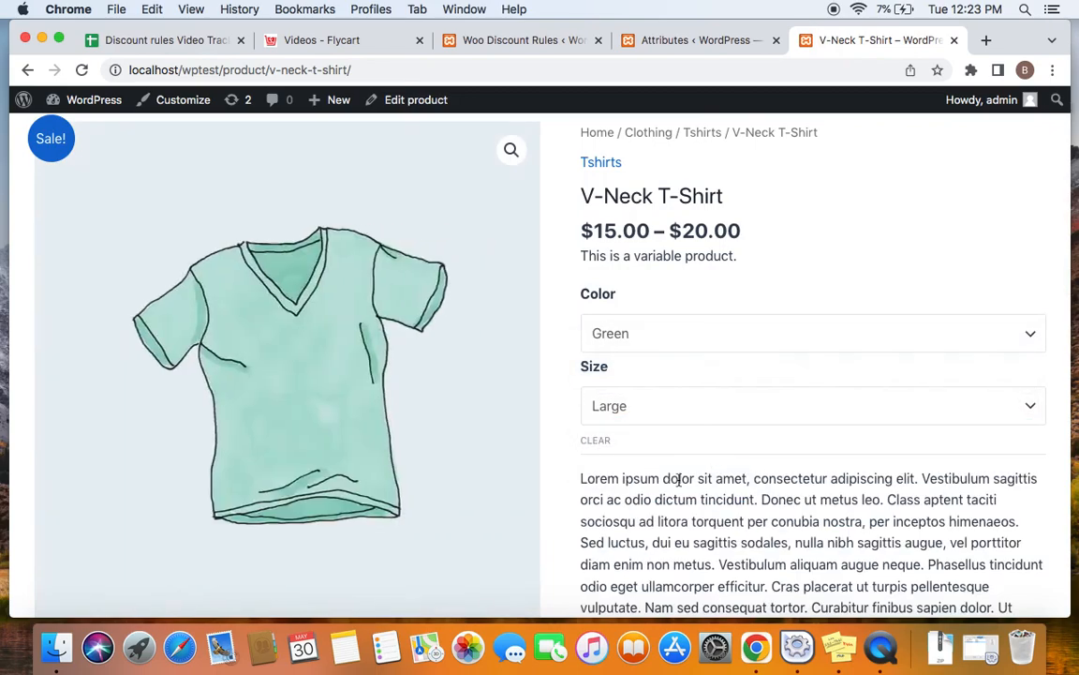
scroll(676, 486, down, 5)
scroll(688, 294, up, 3)
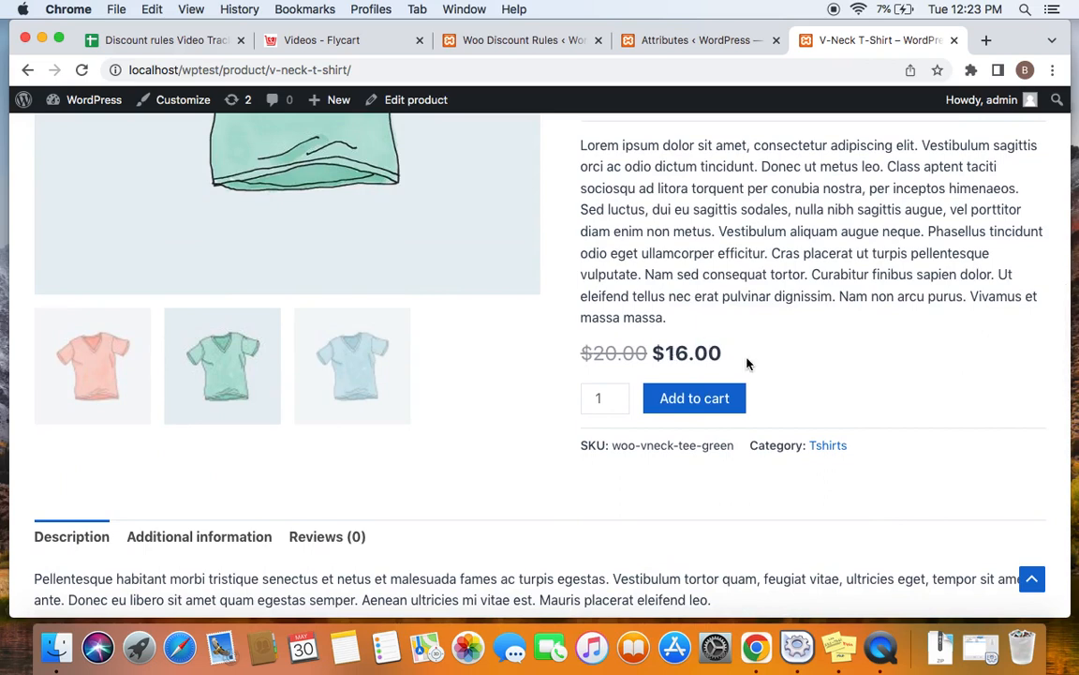
click(721, 401)
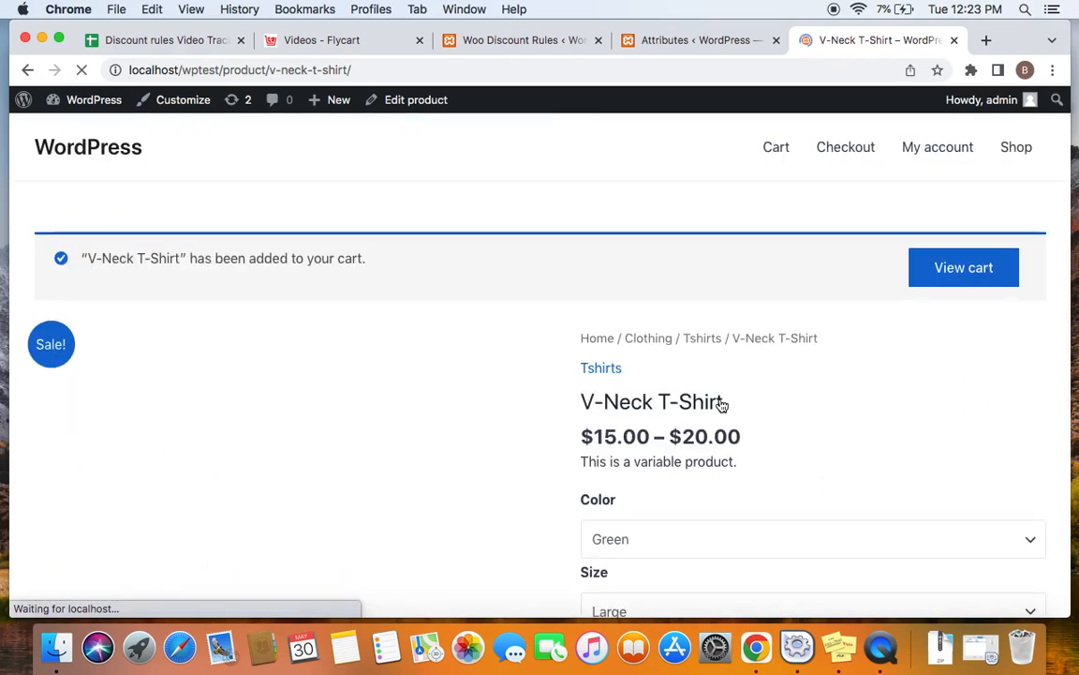